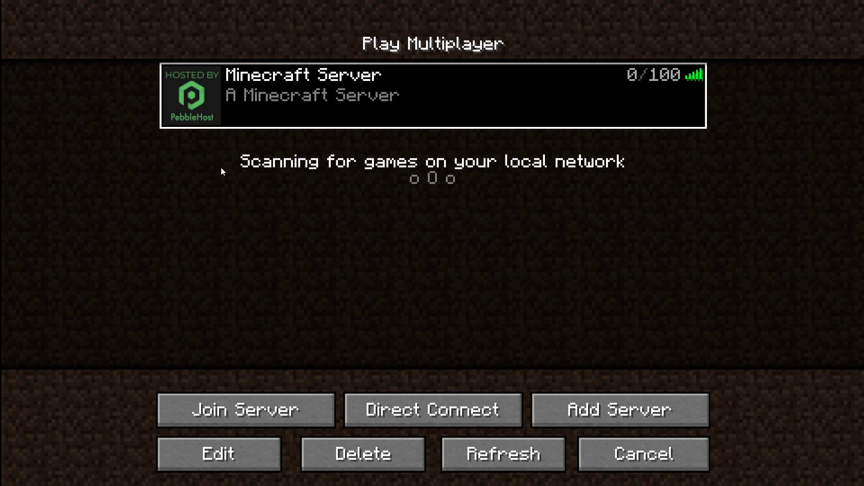
- Open the Tutorial Server's FTP file access and delete server-icon.png from the server's root folder in FileZilla
{"action": "mouse_move", "coordinate": [179, 109]}
{"action": "mouse_move", "coordinate": [374, 114]}
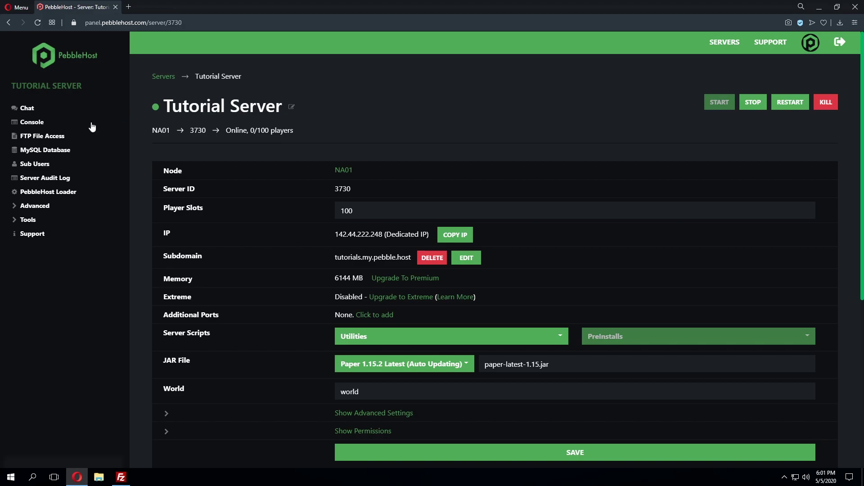
{"action": "left_click", "coordinate": [62, 136]}
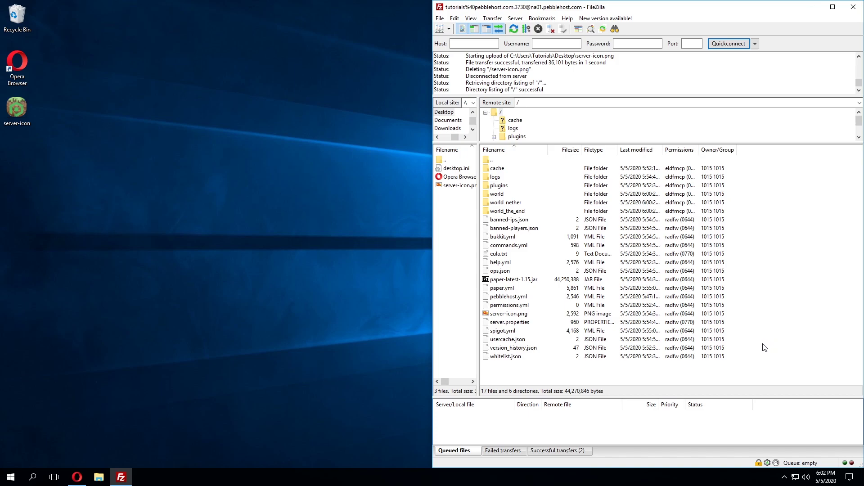
{"action": "left_click", "coordinate": [538, 315]}
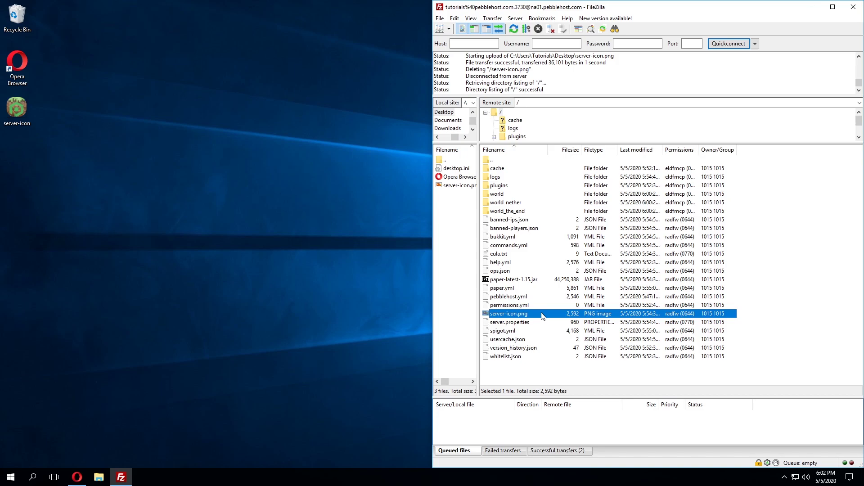
{"action": "key", "text": "Delete"}
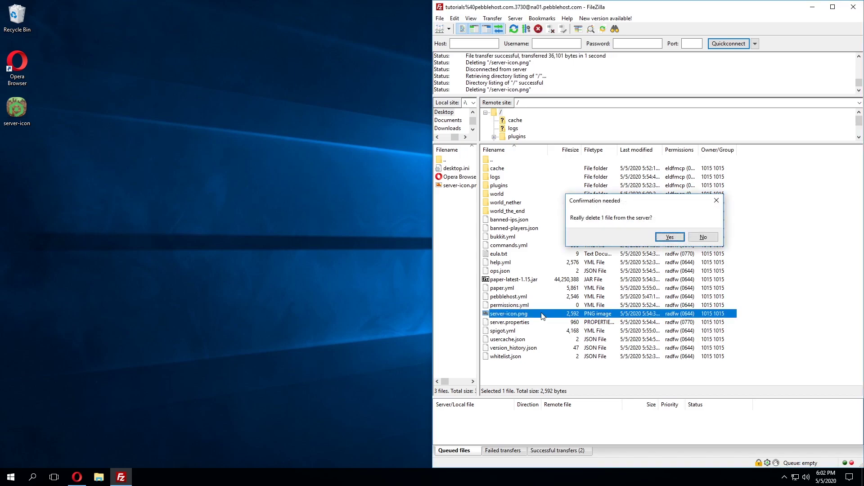
{"action": "key", "text": "Return"}
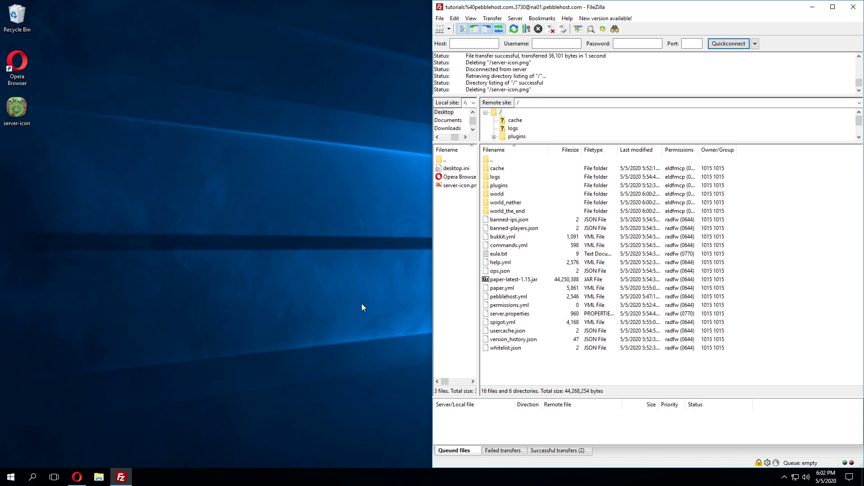
{"action": "left_click", "coordinate": [290, 323]}
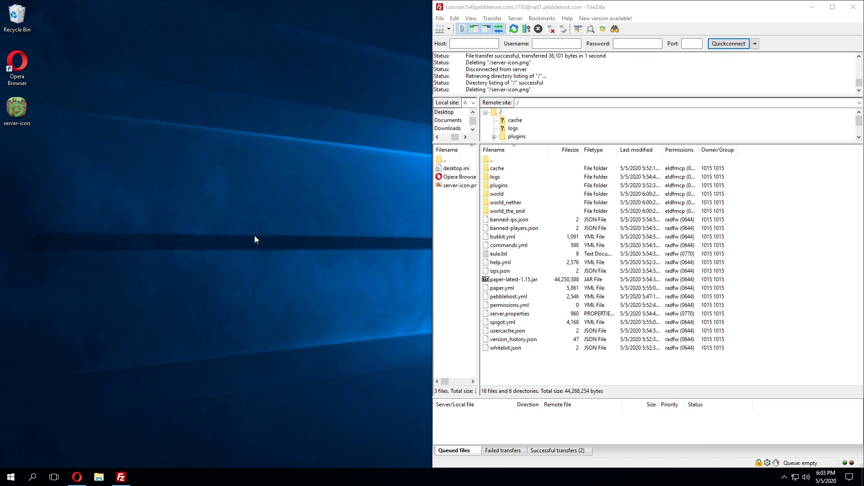
- Upload the server-icon image from the Desktop folder to ResizeImage.net in the browser
{"action": "mouse_move", "coordinate": [21, 111]}
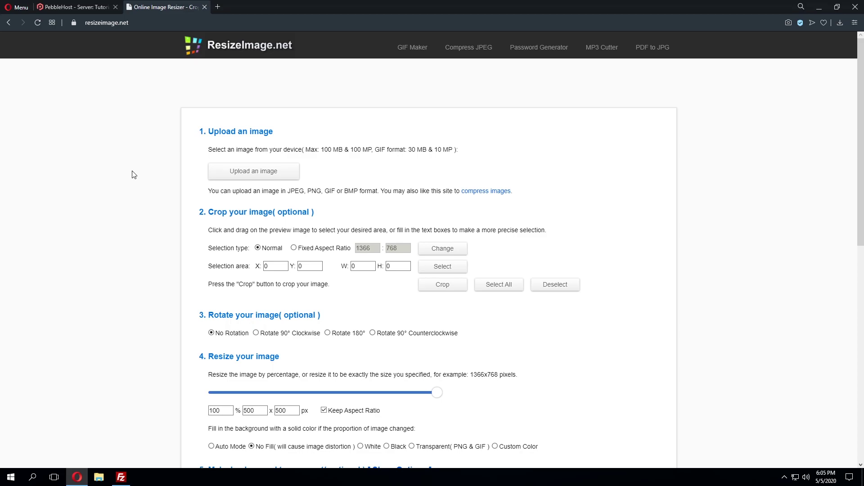
{"action": "left_click", "coordinate": [285, 172]}
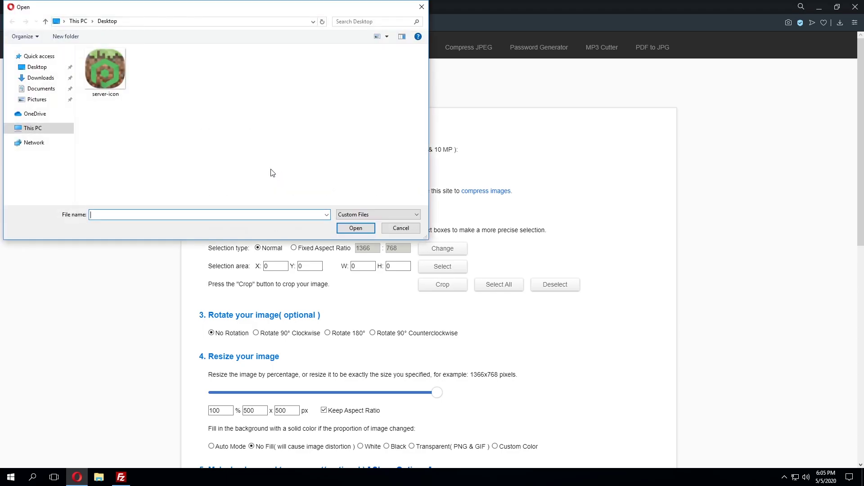
{"action": "left_click", "coordinate": [109, 65]}
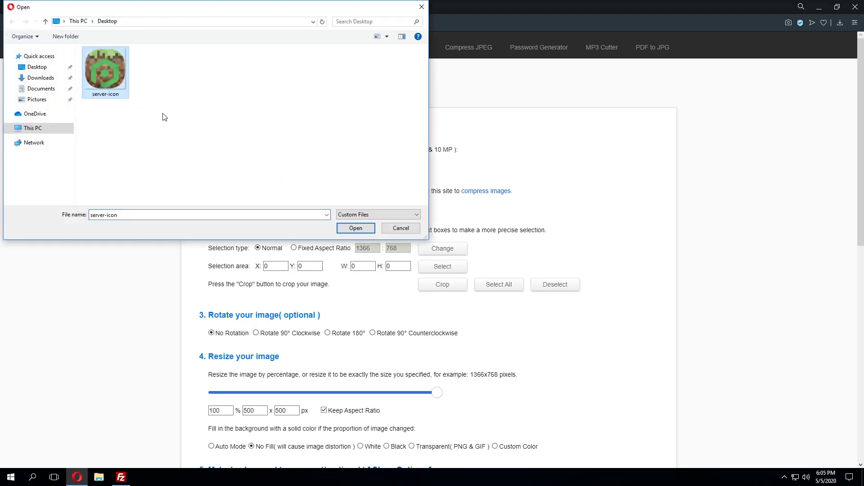
{"action": "left_click", "coordinate": [356, 228]}
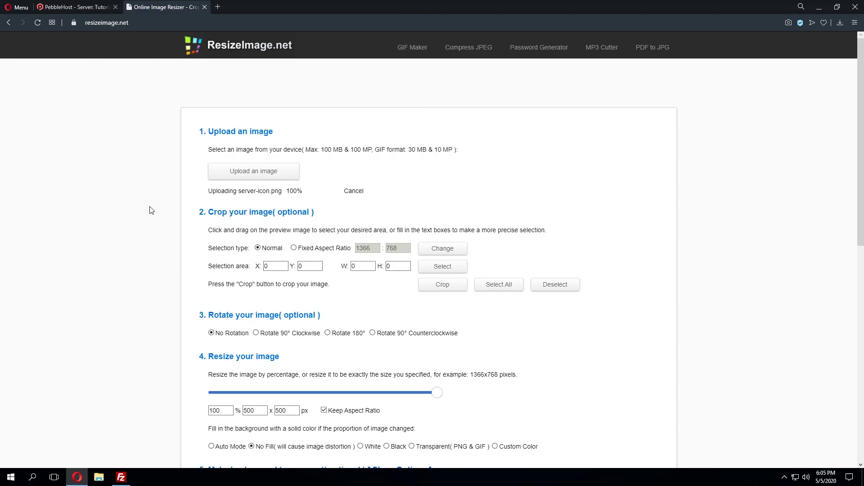
- Set the image's new size to 64 x 64 px with the aspect ratio kept
{"action": "scroll", "coordinate": [150, 209], "scroll_direction": "down", "scroll_amount": 5}
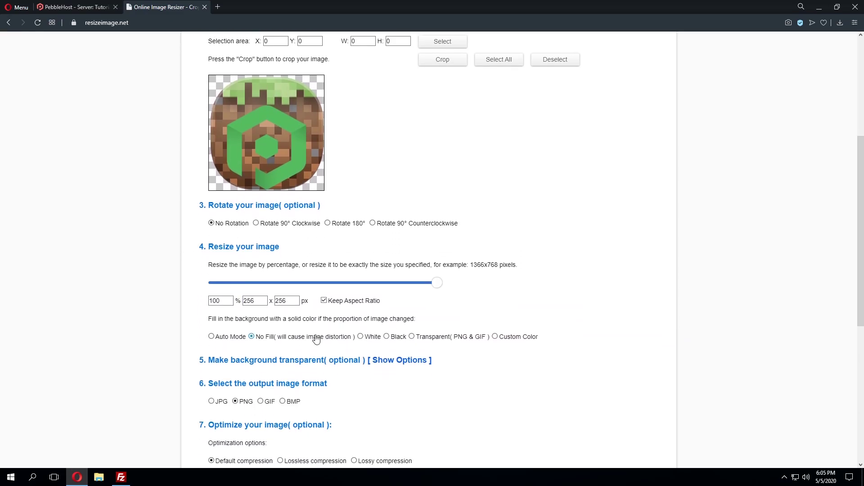
{"action": "left_click", "coordinate": [267, 301]}
{"action": "key", "text": "BackSpace"}
{"action": "key", "text": "BackSpace"}
{"action": "key", "text": "BackSpace"}
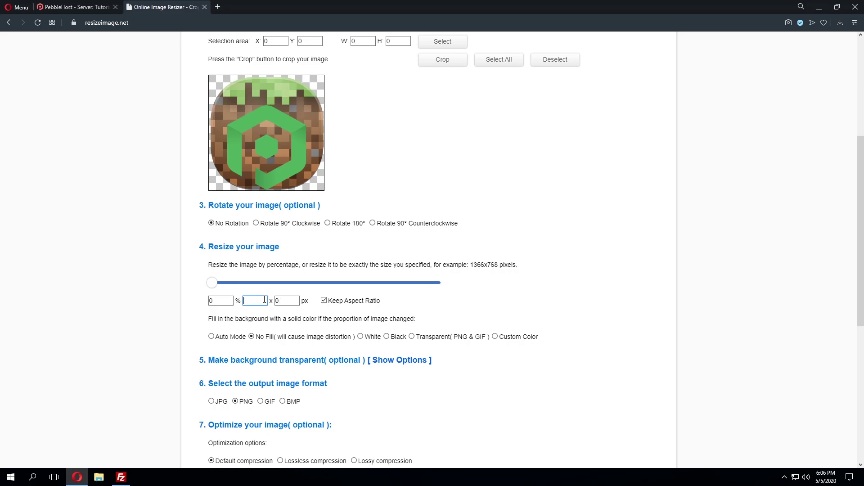
{"action": "type", "text": "64"}
{"action": "left_click", "coordinate": [292, 303]}
{"action": "scroll", "coordinate": [267, 352], "scroll_direction": "up", "scroll_amount": 1}
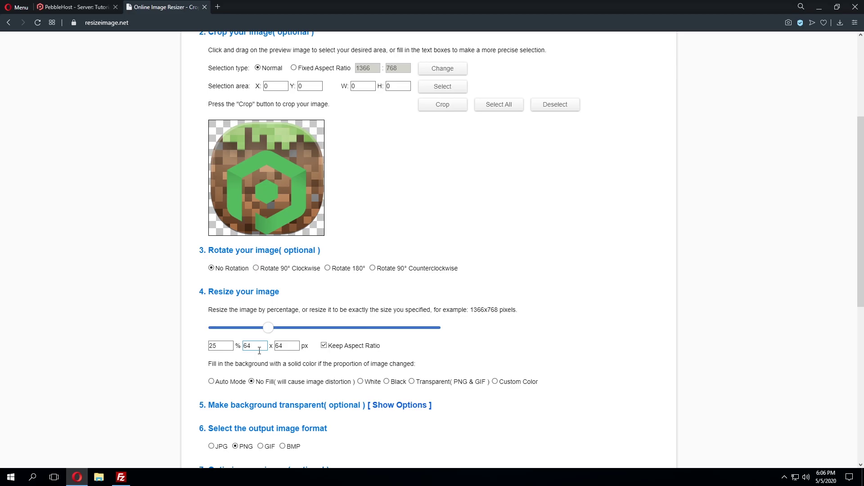
- Resize the image with PNG output and default compression, and download the result
{"action": "scroll", "coordinate": [204, 351], "scroll_direction": "down", "scroll_amount": 3}
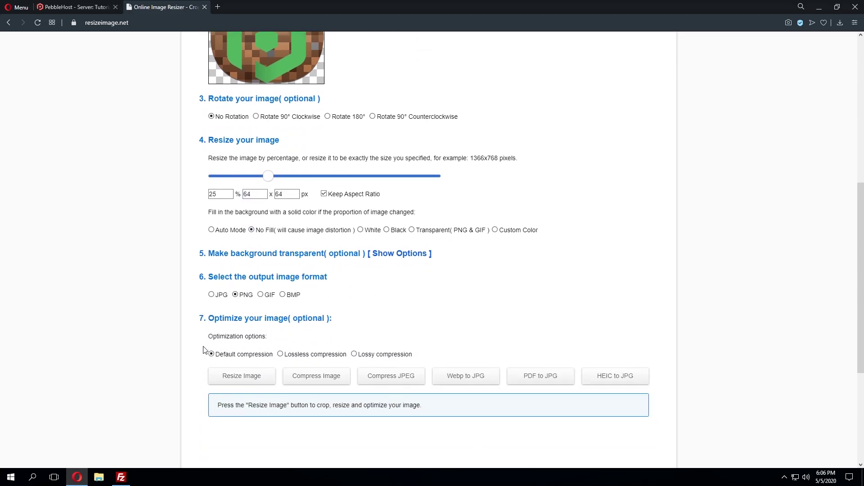
{"action": "scroll", "coordinate": [203, 351], "scroll_direction": "down", "scroll_amount": 2}
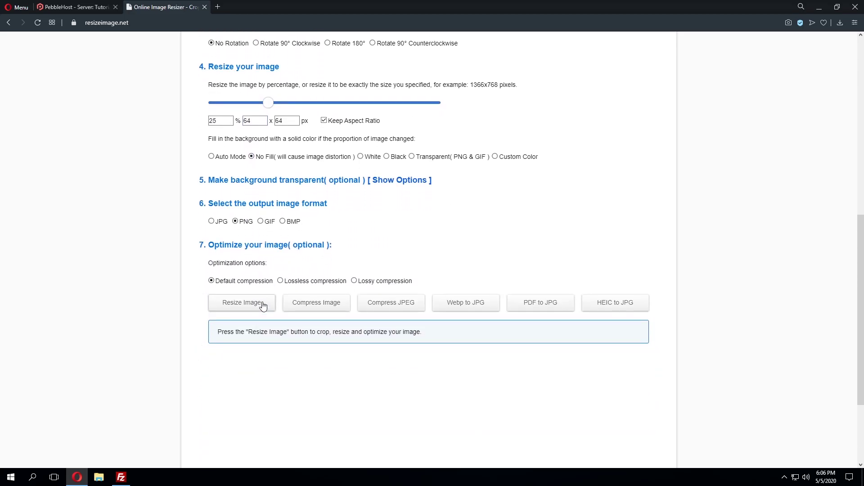
{"action": "left_click", "coordinate": [263, 306]}
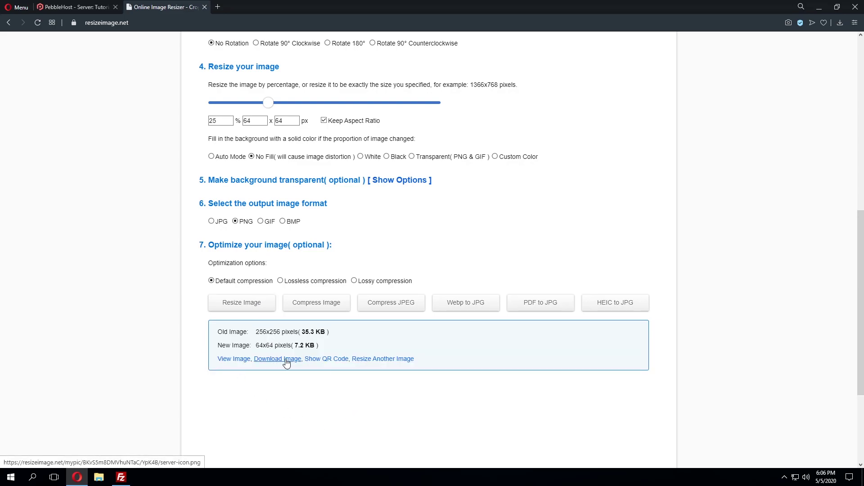
{"action": "left_click", "coordinate": [286, 361]}
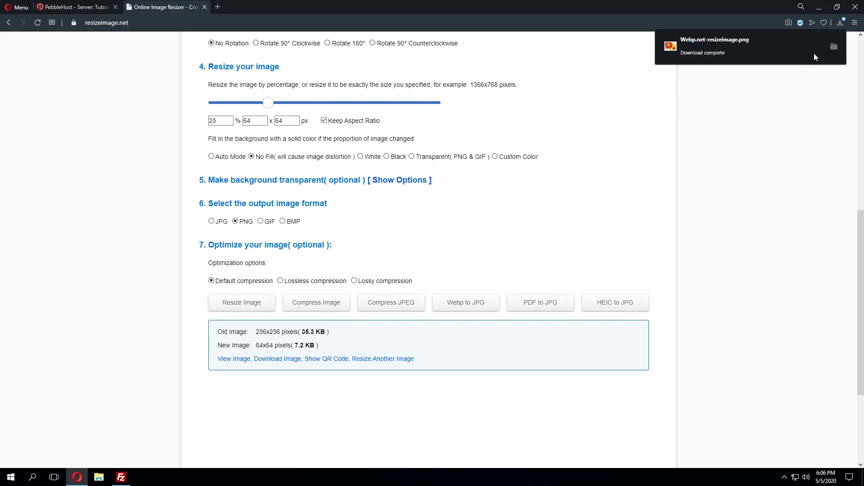
- Move the downloaded Webp.net-resizeimage file to the desktop and delete the original server-icon image there
{"action": "left_click", "coordinate": [834, 46]}
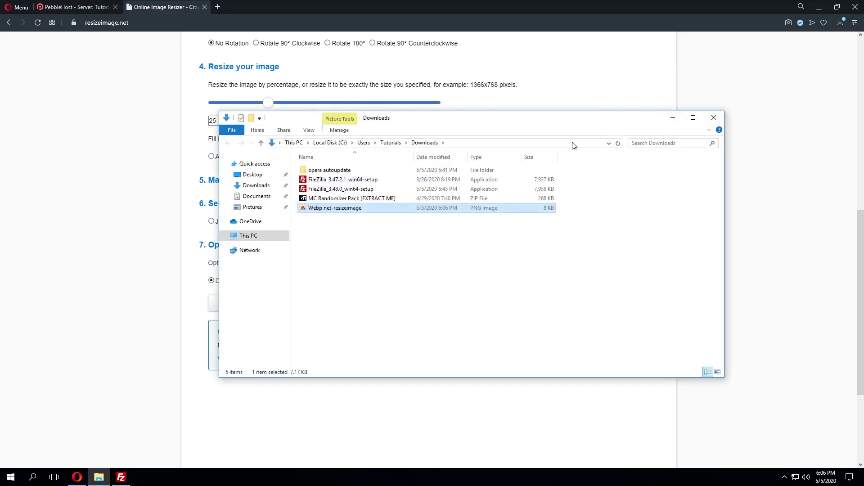
{"action": "left_click_drag", "start_coordinate": [333, 208], "coordinate": [258, 176]}
{"action": "left_click", "coordinate": [714, 117]}
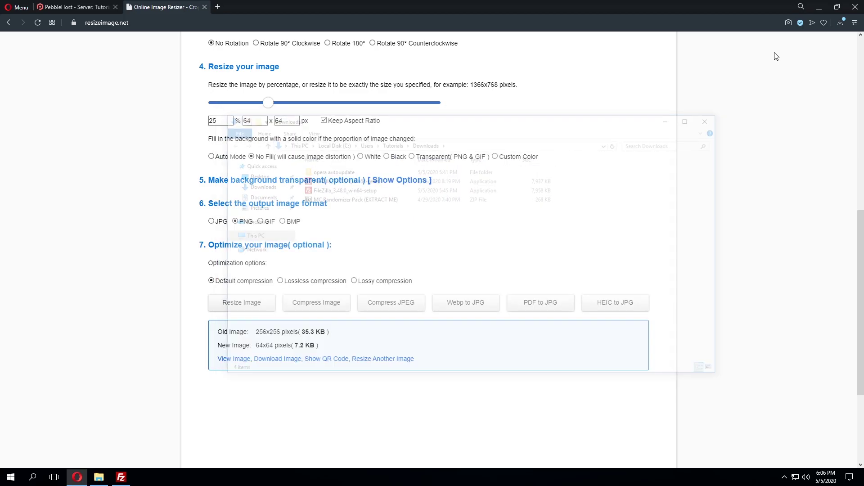
{"action": "left_click", "coordinate": [821, 6]}
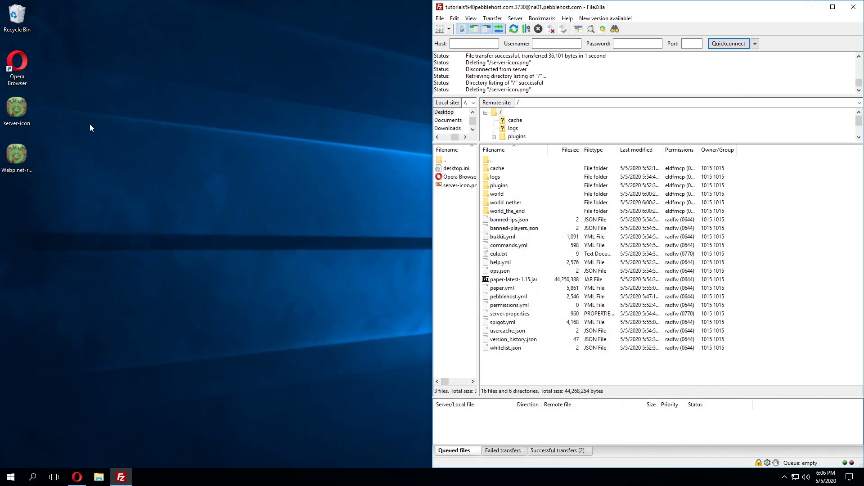
{"action": "left_click", "coordinate": [17, 110]}
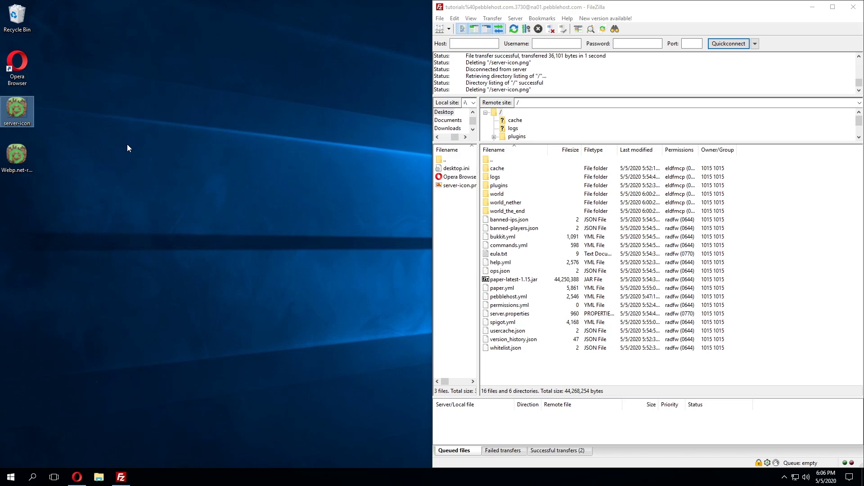
{"action": "key", "text": "Delete"}
- Rename the resized image on the desktop to server-icon and upload it to the server's root folder in FileZilla
{"action": "left_click", "coordinate": [11, 158]}
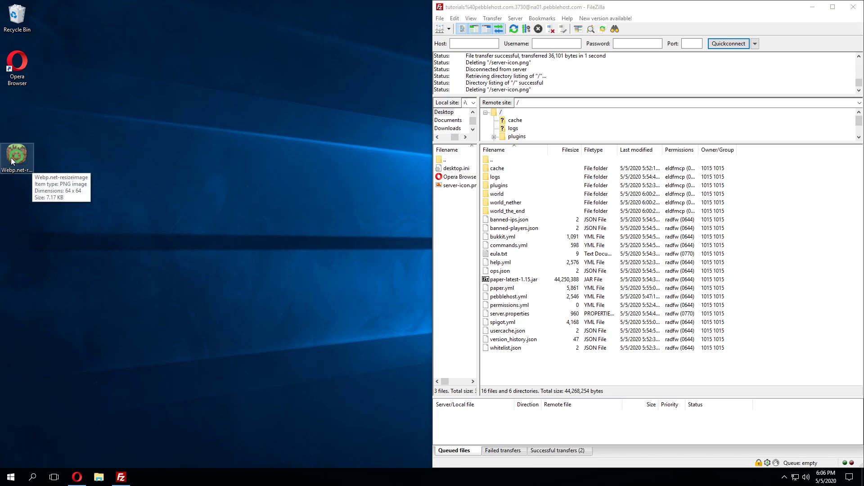
{"action": "right_click", "coordinate": [11, 157]}
{"action": "left_click", "coordinate": [58, 375]}
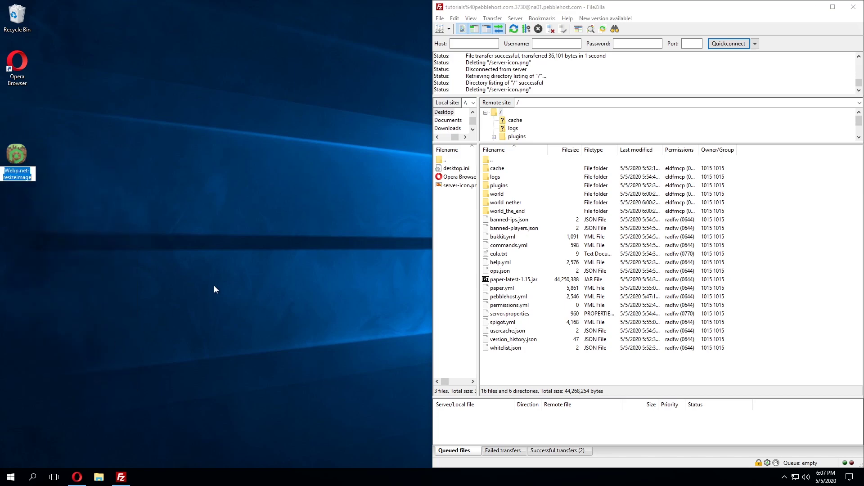
{"action": "type", "text": "server-"}
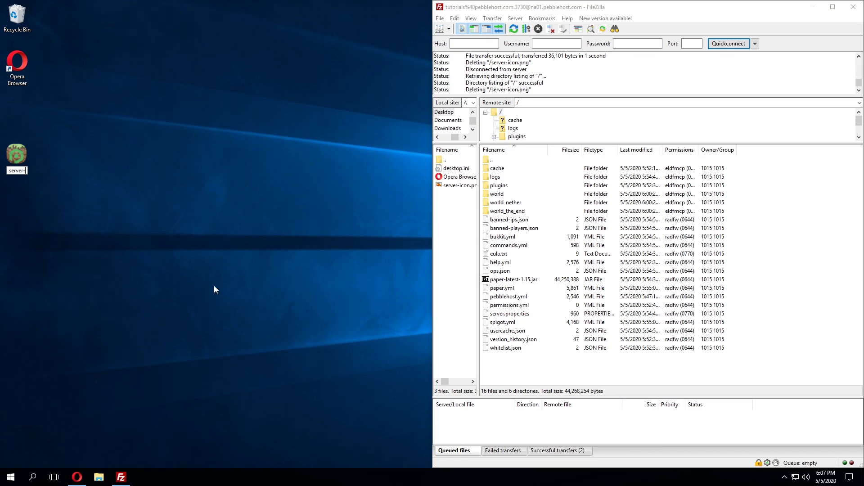
{"action": "type", "text": "icon"}
{"action": "key", "text": "Return"}
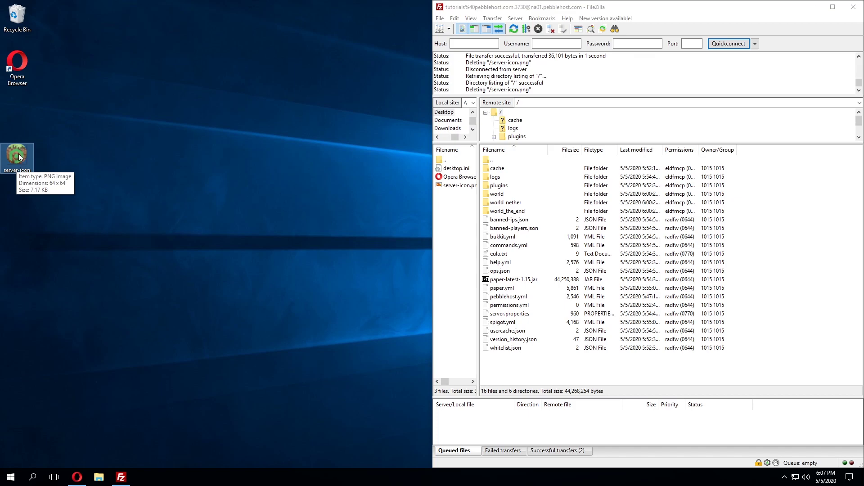
{"action": "left_click_drag", "start_coordinate": [20, 158], "coordinate": [676, 214]}
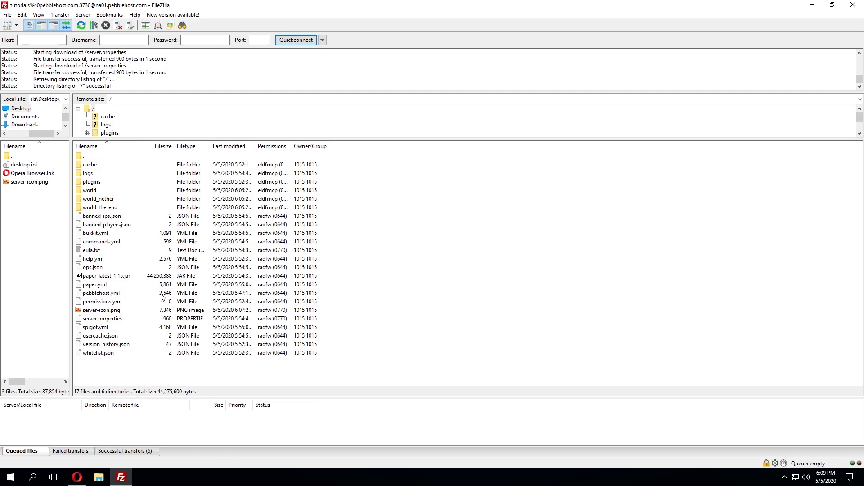
- Open server.properties from the server for editing, discarding the local copy, and place the cursor at the end of the motd line
{"action": "right_click", "coordinate": [138, 318]}
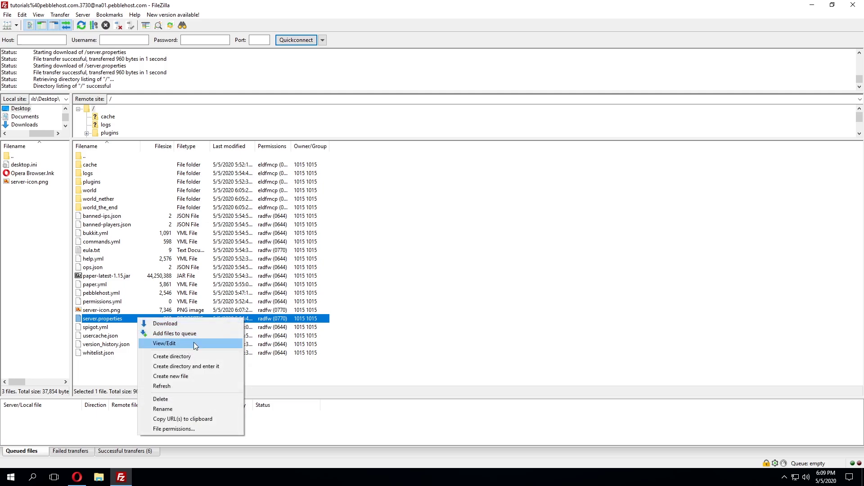
{"action": "left_click", "coordinate": [194, 342]}
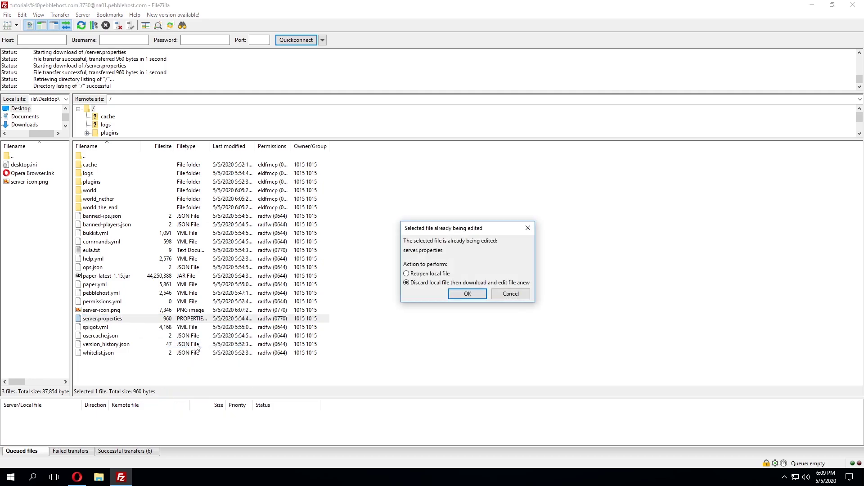
{"action": "left_click", "coordinate": [477, 294]}
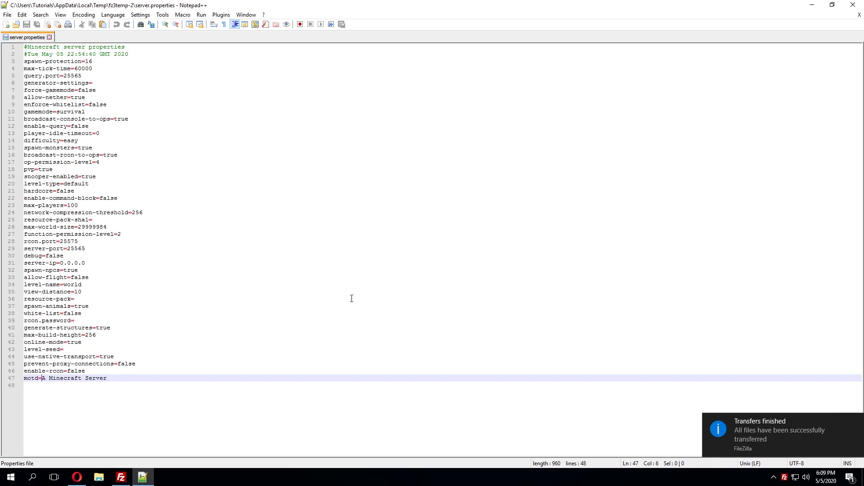
{"action": "left_click", "coordinate": [162, 377]}
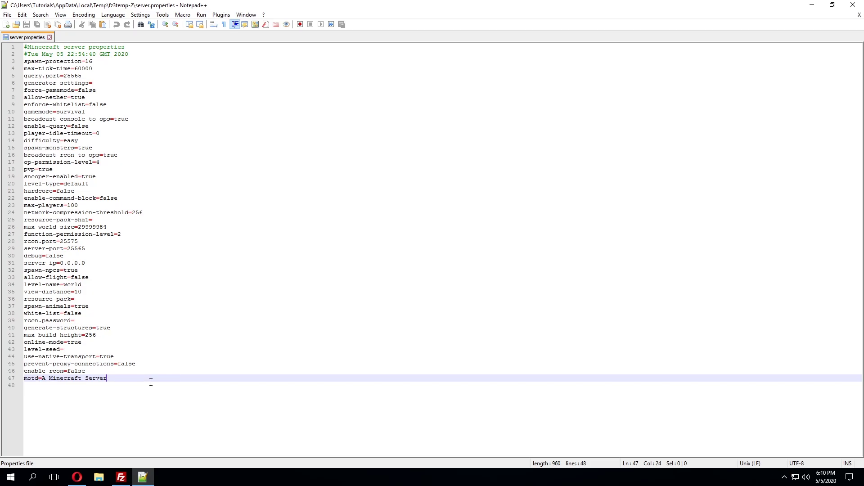
- Open the MOTD Editor in the PebbleHost panel and write the message "Tutorials Server" in aqua (&b)
{"action": "left_click", "coordinate": [76, 477]}
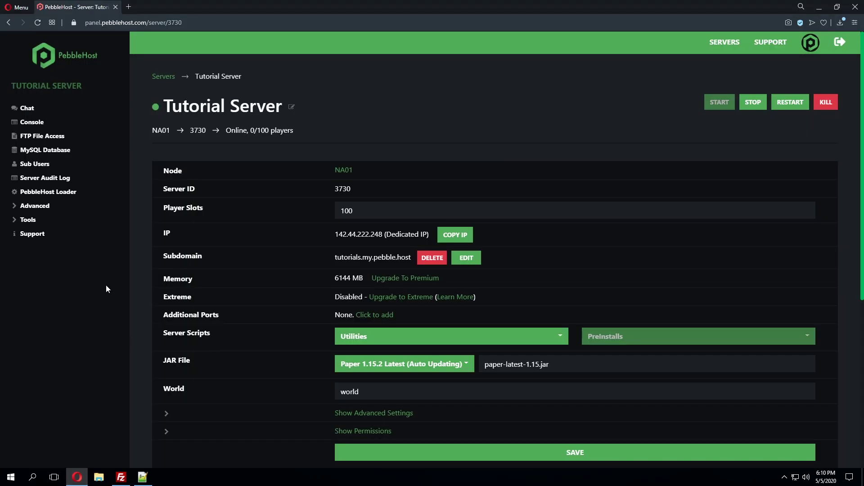
{"action": "left_click", "coordinate": [32, 224]}
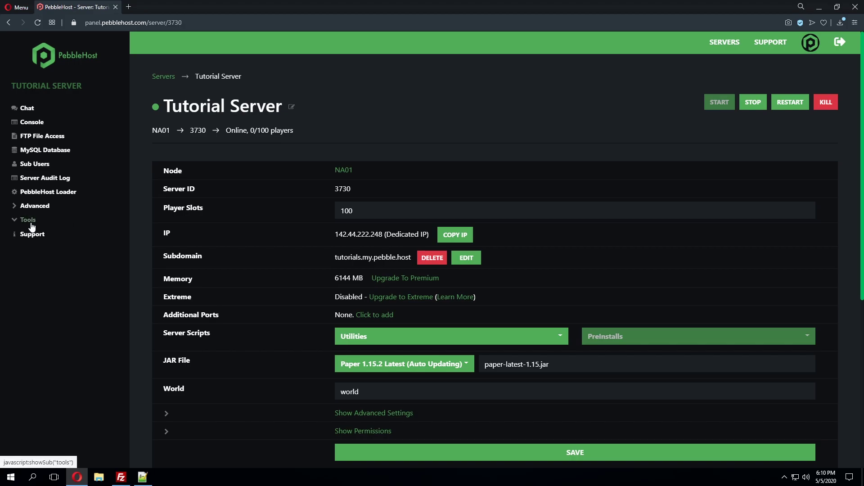
{"action": "left_click", "coordinate": [46, 249]}
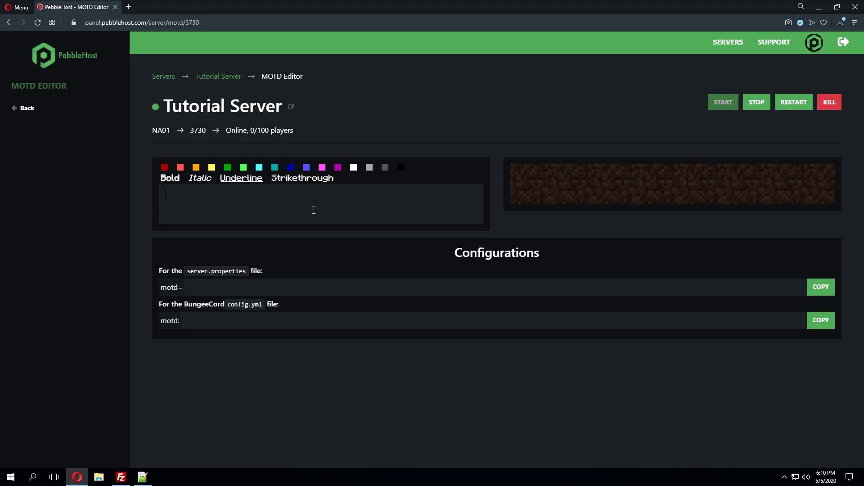
{"action": "left_click", "coordinate": [259, 168]}
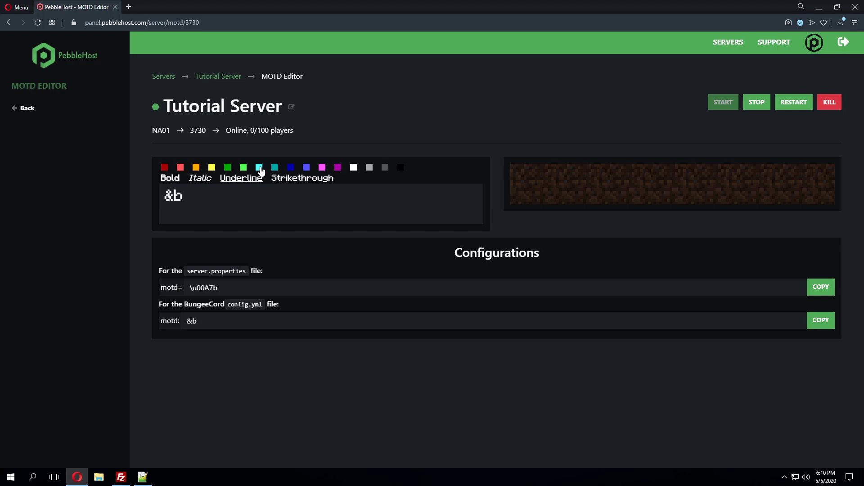
{"action": "type", "text": "Tutorials Server"}
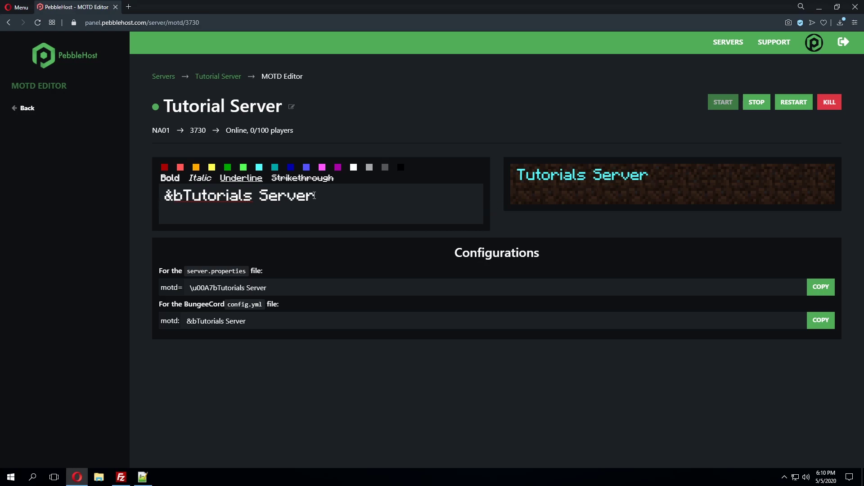
- Make the "Tutorials Server" message bold (&l) in the MOTD Editor and copy its server.properties version
{"action": "left_click_drag", "start_coordinate": [316, 196], "coordinate": [182, 196]}
{"action": "left_click", "coordinate": [171, 178]}
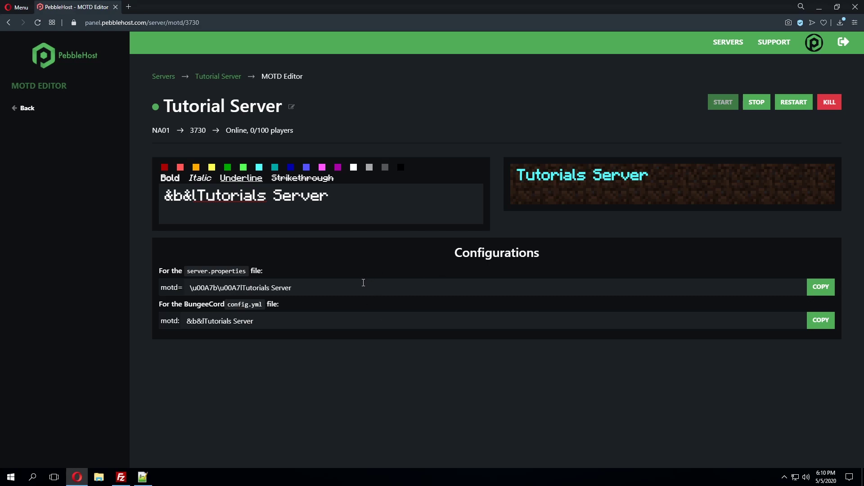
{"action": "left_click", "coordinate": [826, 289]}
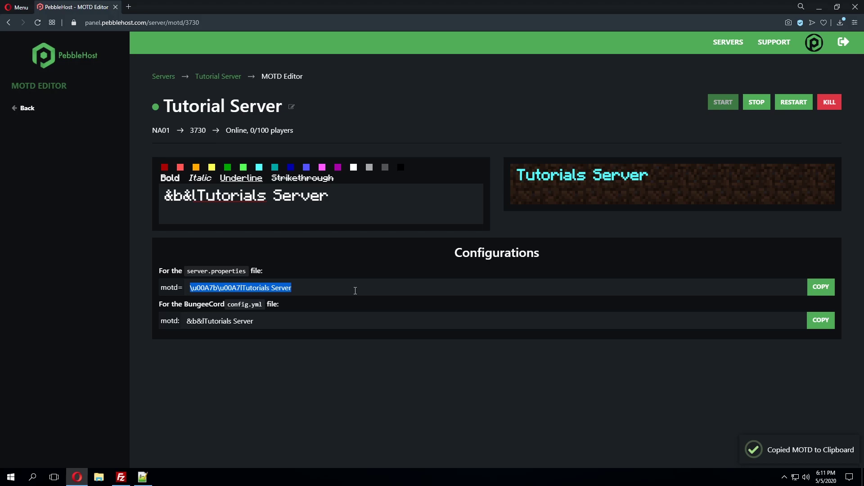
- Switch to server.properties in Notepad++ and replace the motd value "A Minecraft Server" with the copied \u00A7b\u00A7lTutorials Server
{"action": "left_click", "coordinate": [819, 6]}
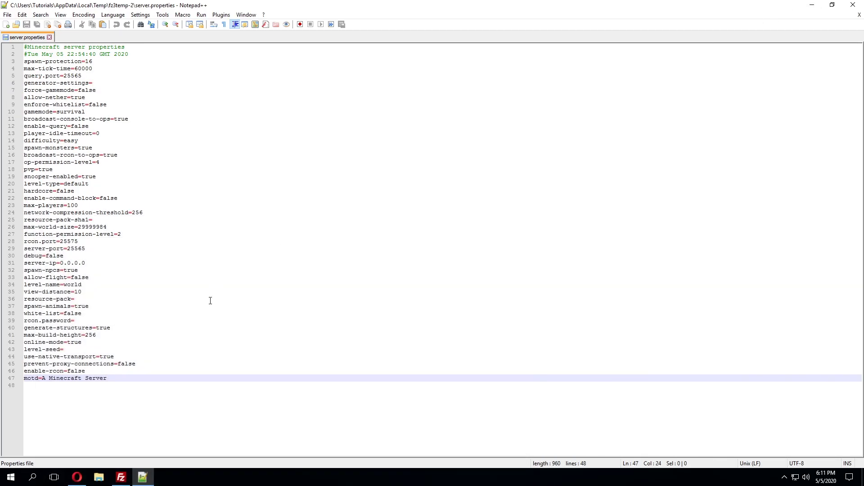
{"action": "left_click_drag", "start_coordinate": [108, 384], "coordinate": [42, 379]}
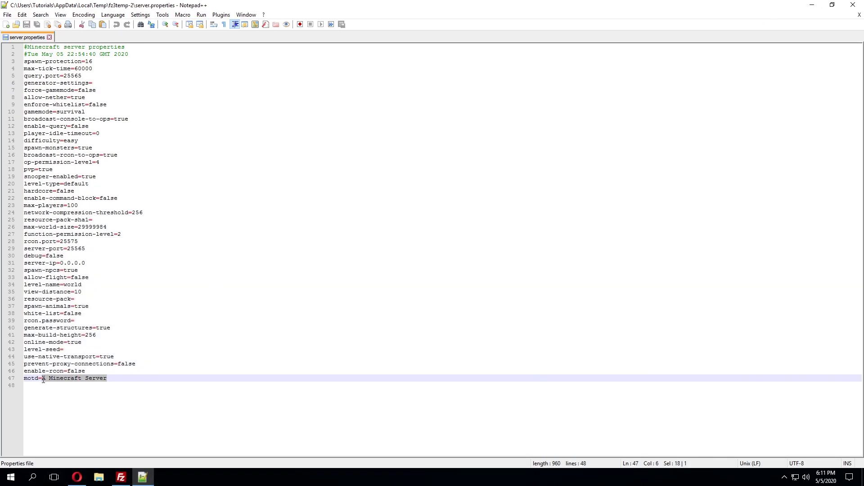
{"action": "key", "text": "BackSpace"}
{"action": "key", "text": "ctrl+v"}
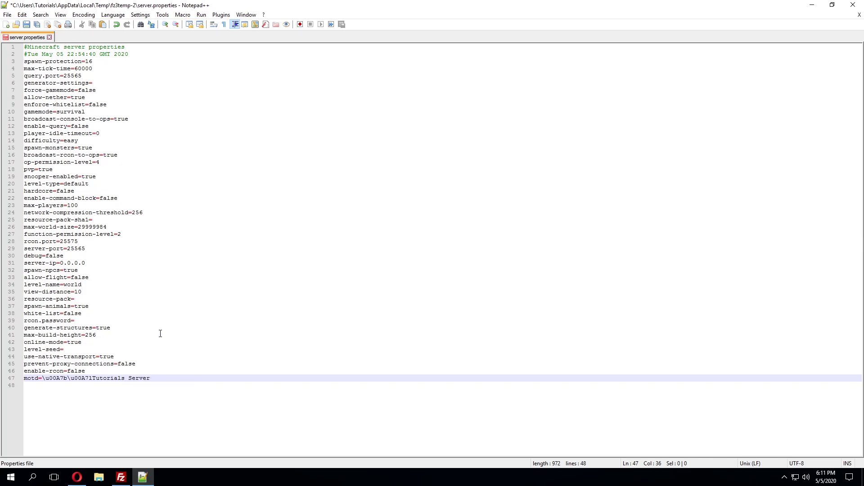
- Save and close server.properties, and upload the changed file back to the server through FileZilla
{"action": "left_click", "coordinate": [26, 25]}
{"action": "left_click", "coordinate": [853, 5]}
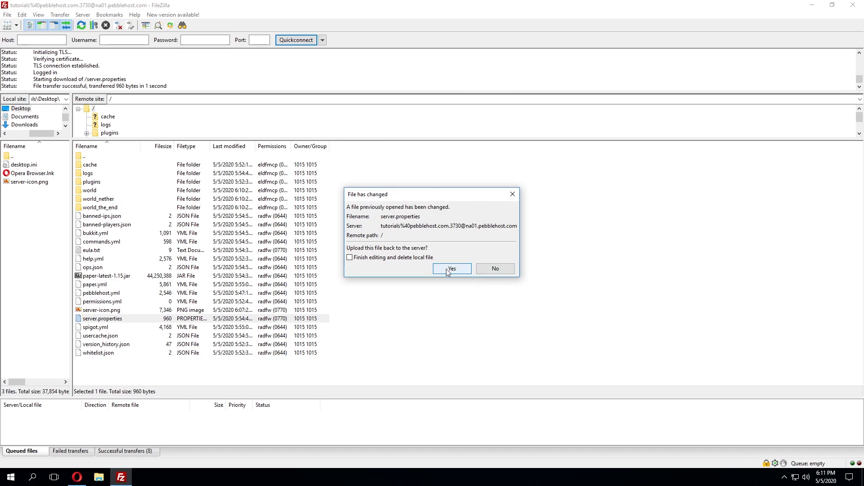
{"action": "left_click", "coordinate": [450, 270]}
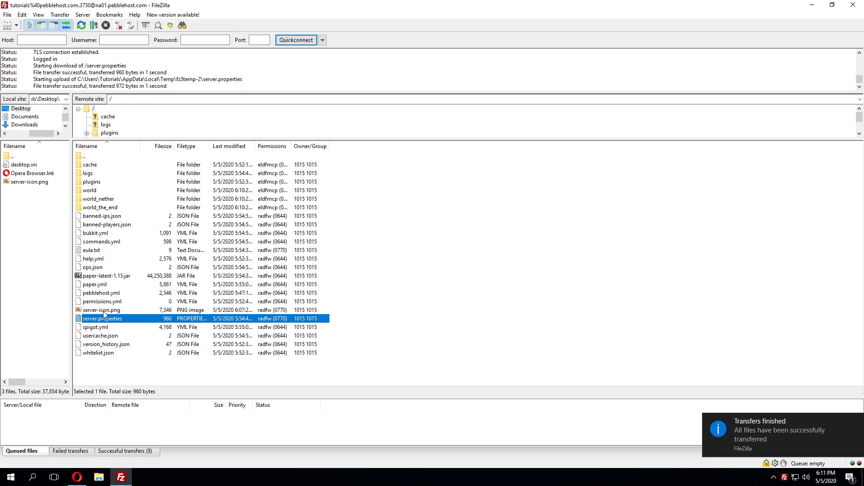
- Restart the Tutorial Server from its PebbleHost overview page, and select the Minecraft Server entry in Minecraft's multiplayer list
{"action": "left_click", "coordinate": [77, 476]}
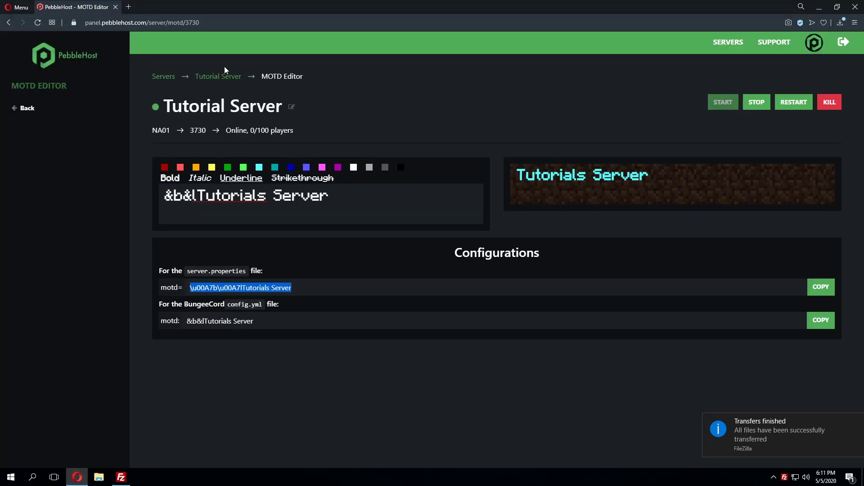
{"action": "left_click", "coordinate": [215, 76]}
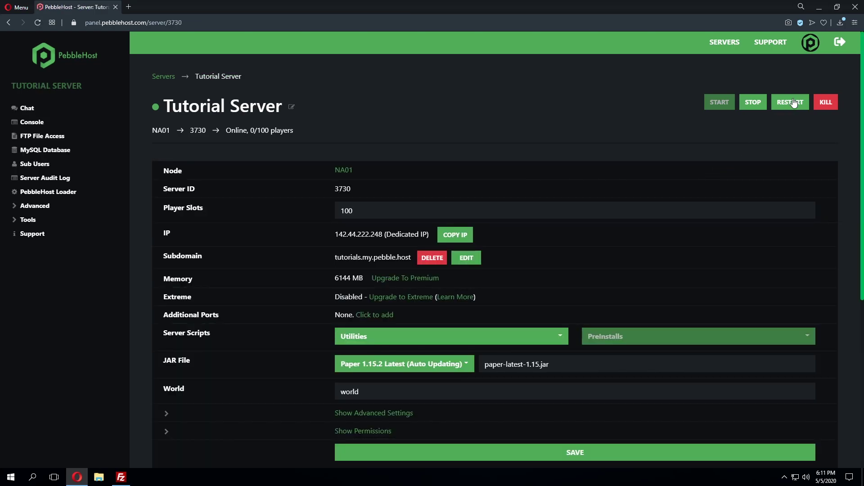
{"action": "left_click", "coordinate": [793, 102]}
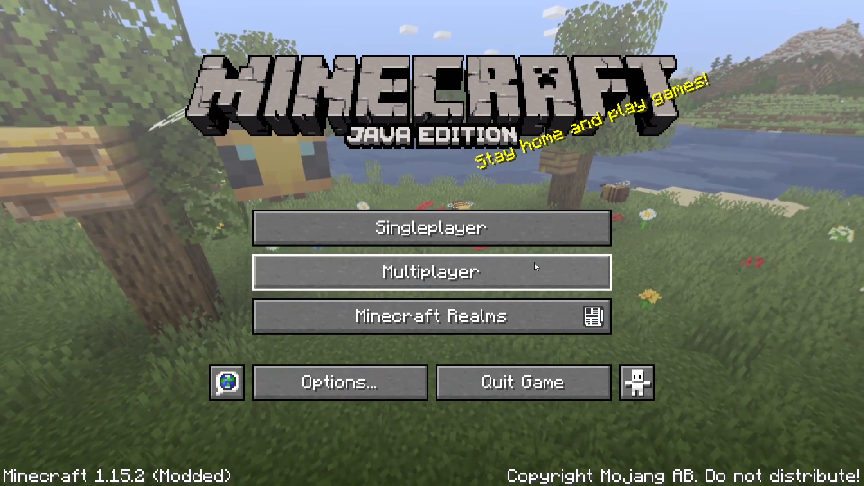
{"action": "left_click", "coordinate": [498, 275]}
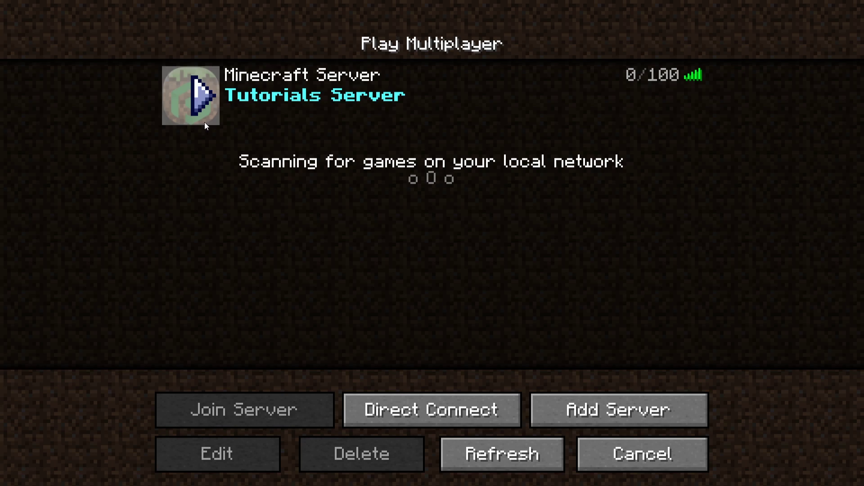
{"action": "left_click", "coordinate": [484, 116]}
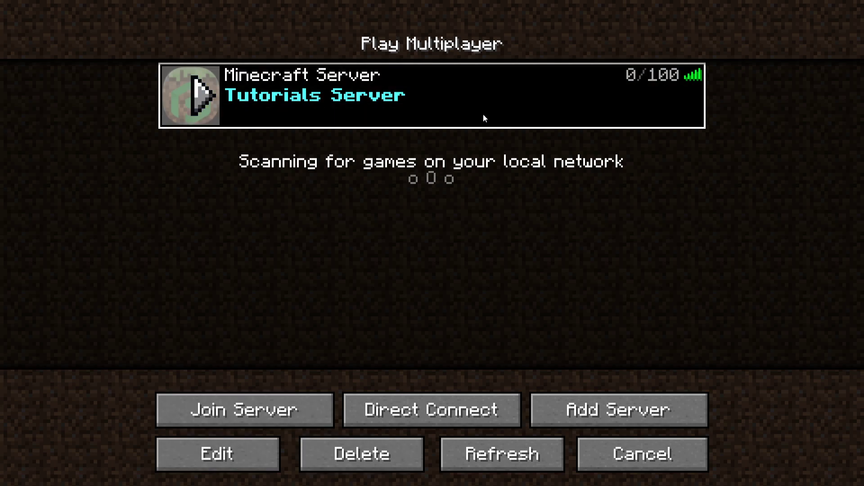